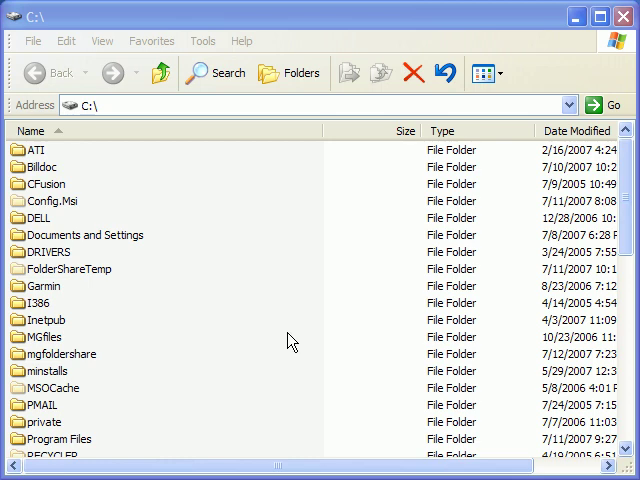
Open Display Properties from the desktop and show the Settings tab (1680x1050, 32-bit color).
left_click(579, 17)
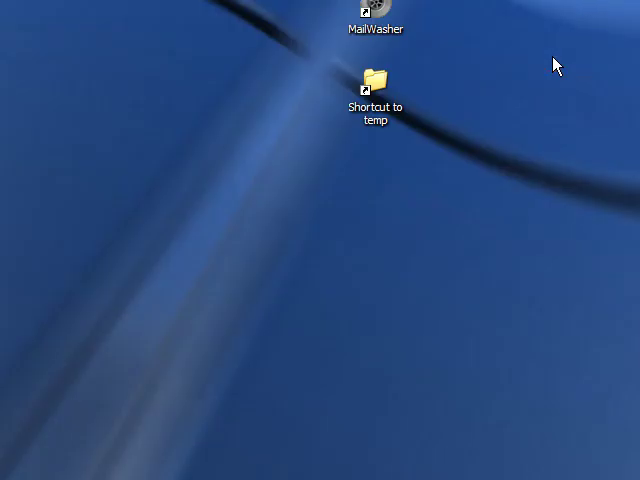
right_click(328, 284)
mouse_move(388, 293)
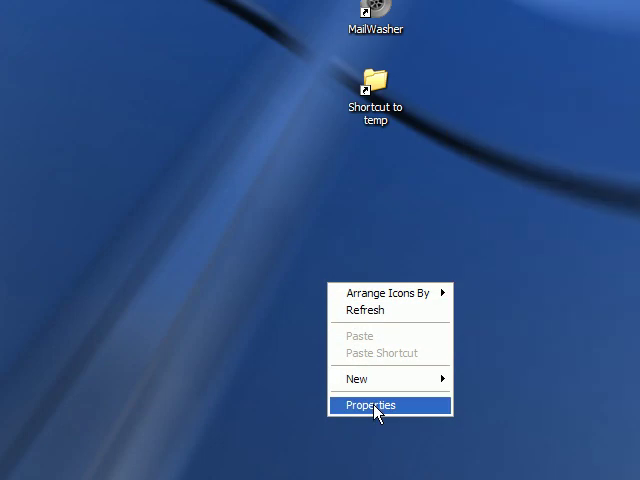
left_click(375, 408)
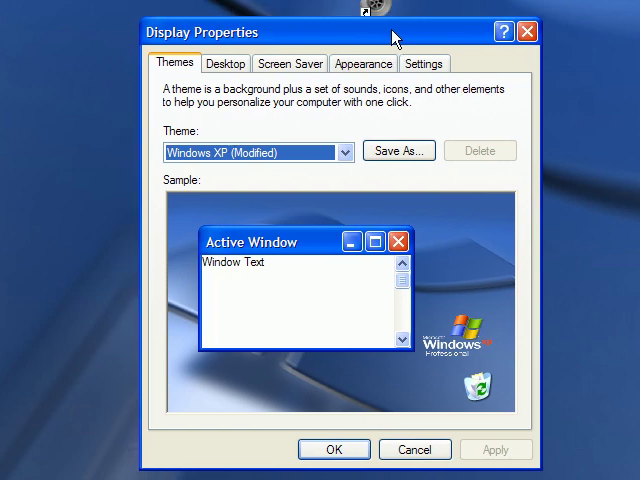
left_click_drag(395, 38, 397, 37)
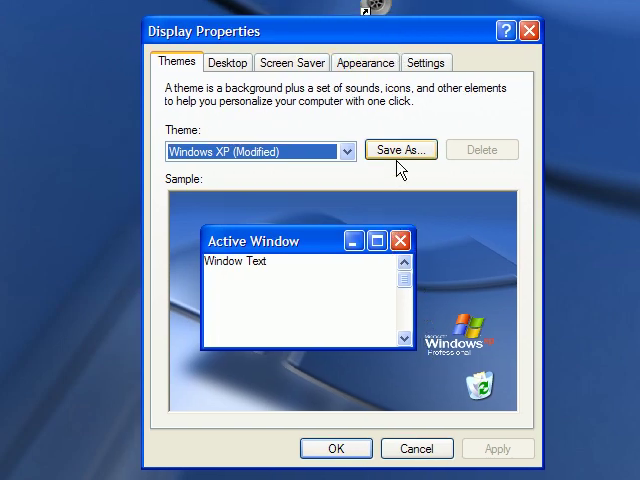
left_click(431, 64)
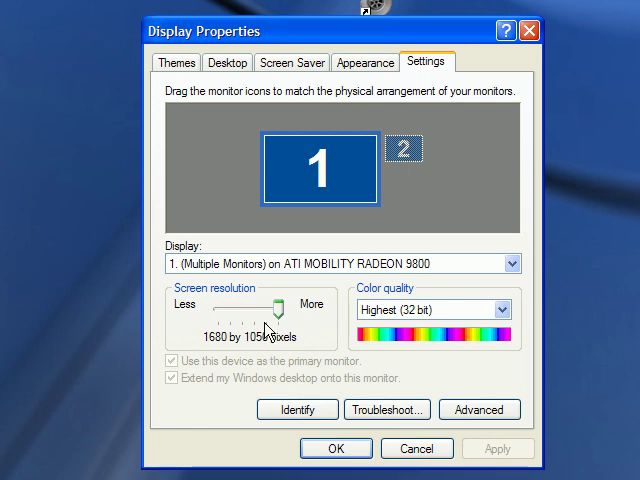
On the Appearance tab, try Large Fonts as the font size, then revert to Normal.
left_click(366, 66)
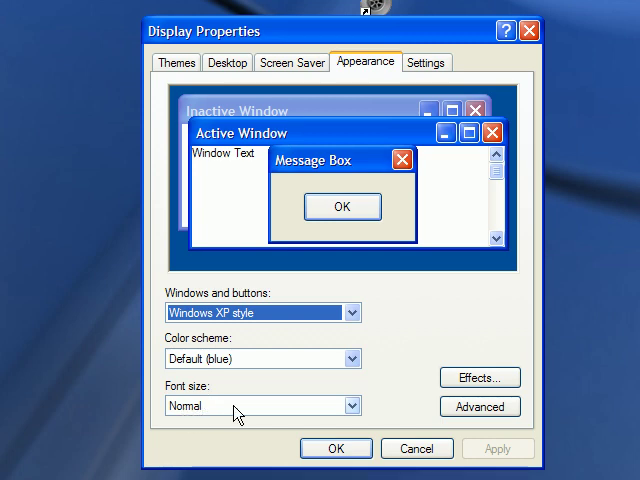
left_click(352, 405)
left_click(298, 438)
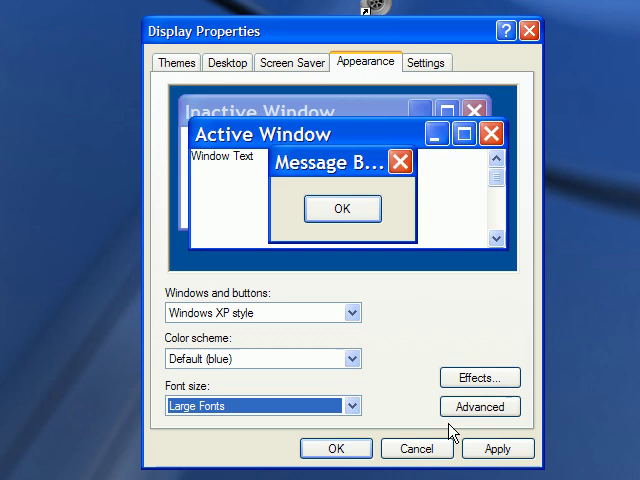
left_click(352, 408)
left_click(291, 424)
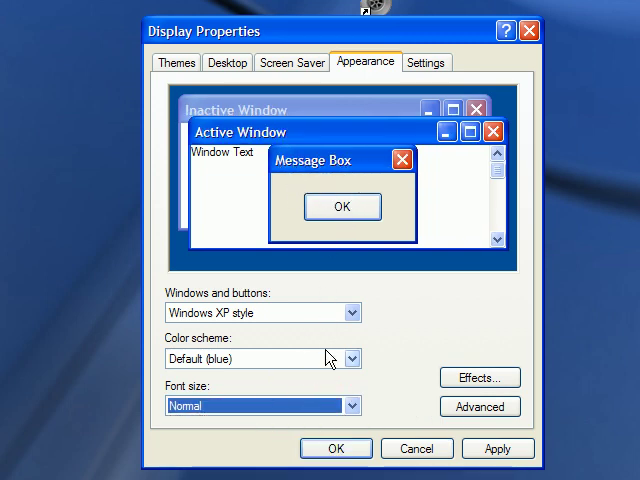
Set the font size to Large Fonts, apply it and close Display Properties.
left_click(354, 406)
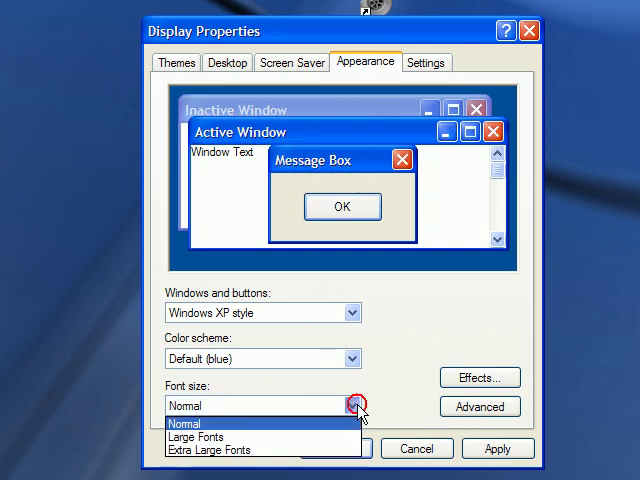
left_click(291, 438)
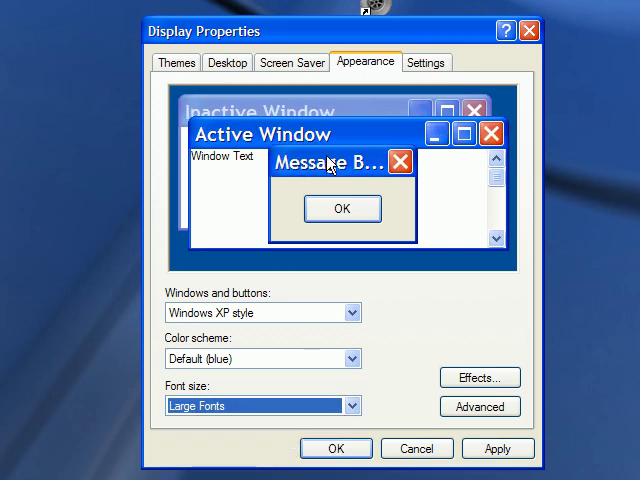
left_click(495, 452)
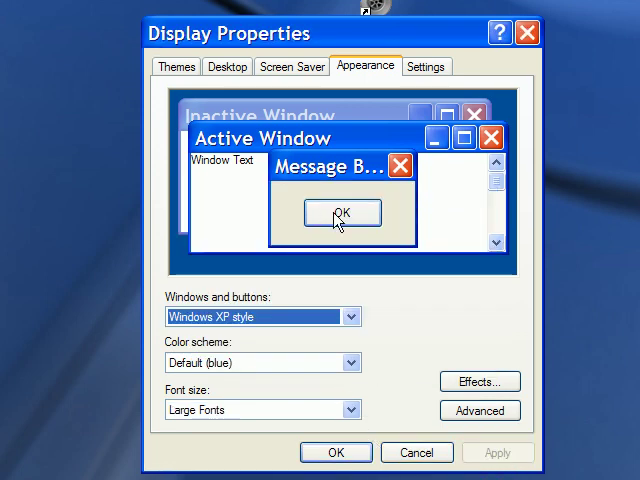
left_click(362, 456)
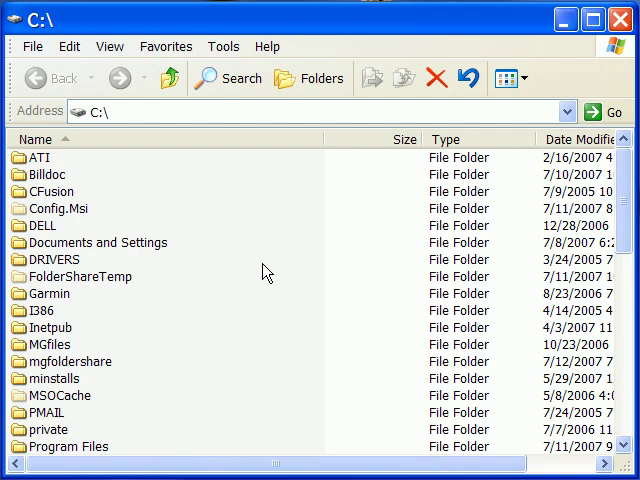
Reopen Display Properties from the desktop on the Appearance tab.
left_click(566, 22)
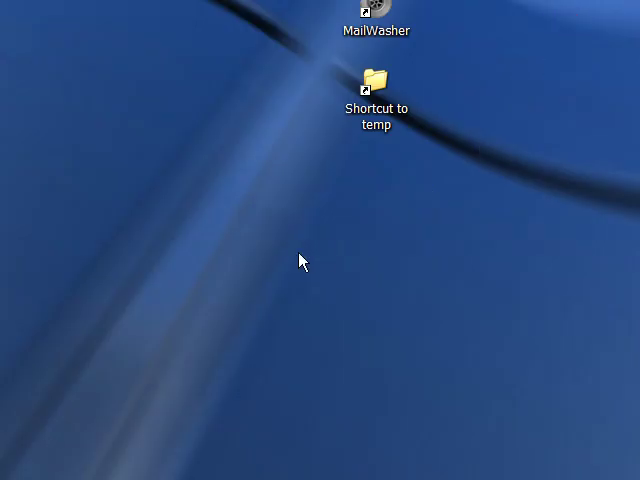
right_click(299, 261)
left_click(365, 393)
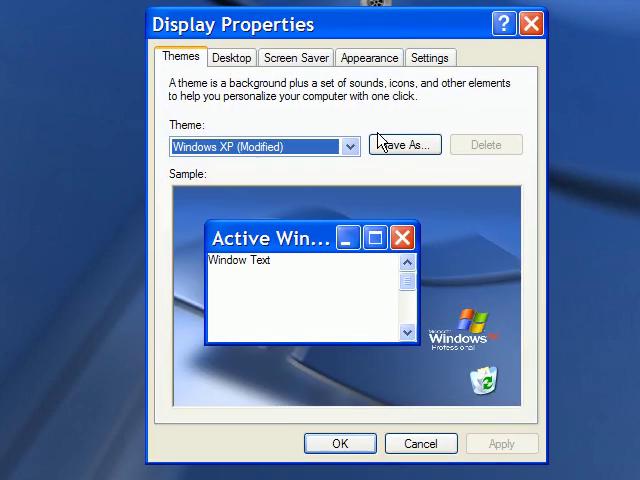
left_click(370, 60)
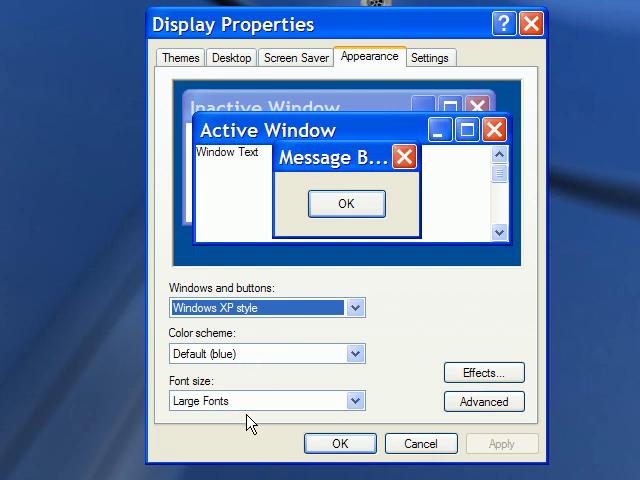
Try Extra Large Fonts as the font size, then switch back to Large Fonts.
left_click(354, 401)
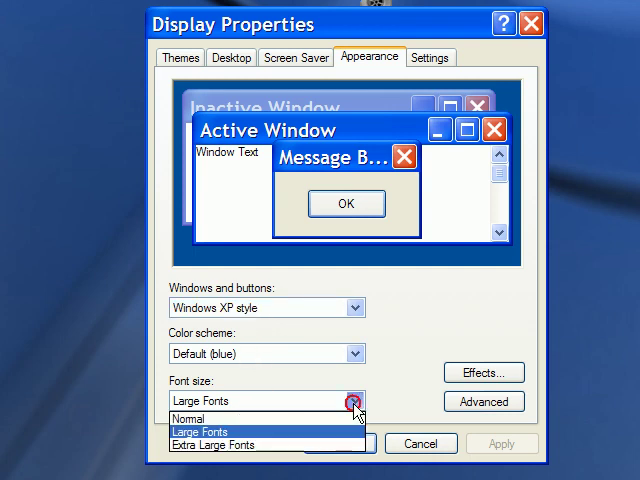
left_click(326, 446)
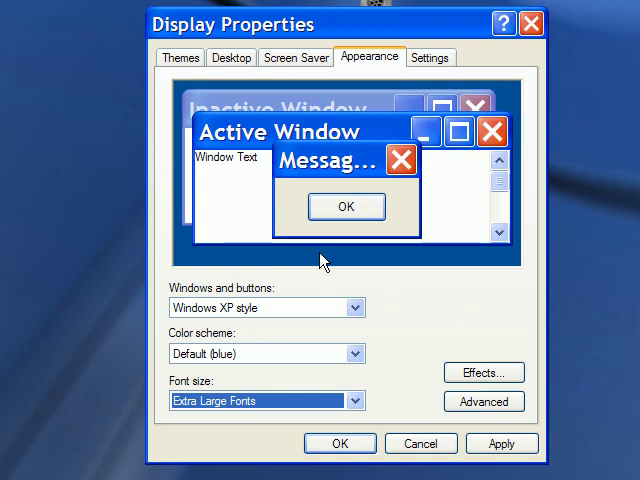
left_click(355, 400)
left_click(293, 432)
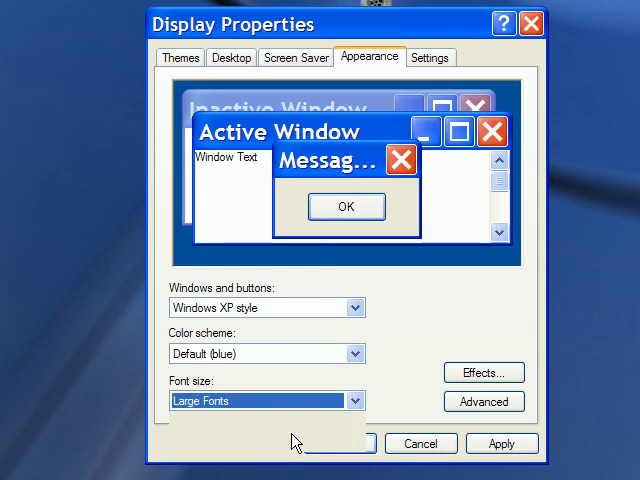